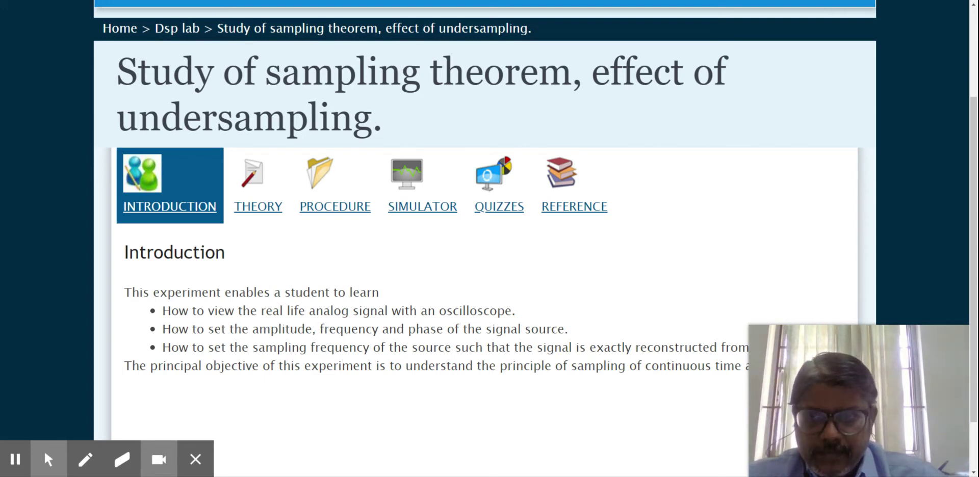
# Step: Leave the introduction for the Procedure page and scroll through its steps
pyautogui.moveTo(46, 465)
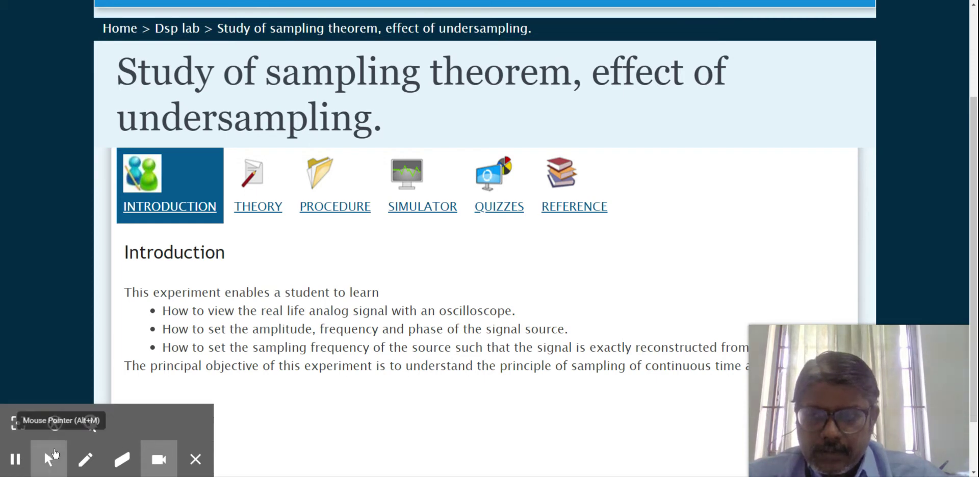
pyautogui.click(55, 424)
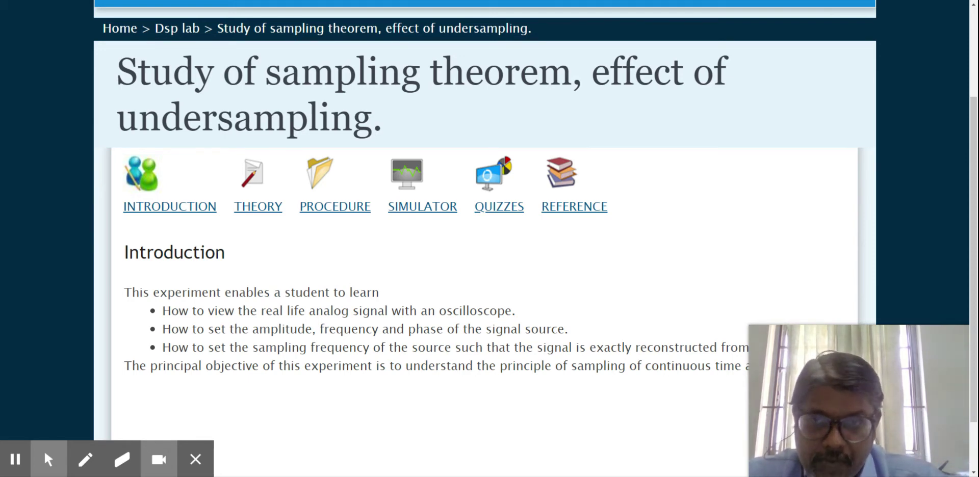
pyautogui.click(343, 214)
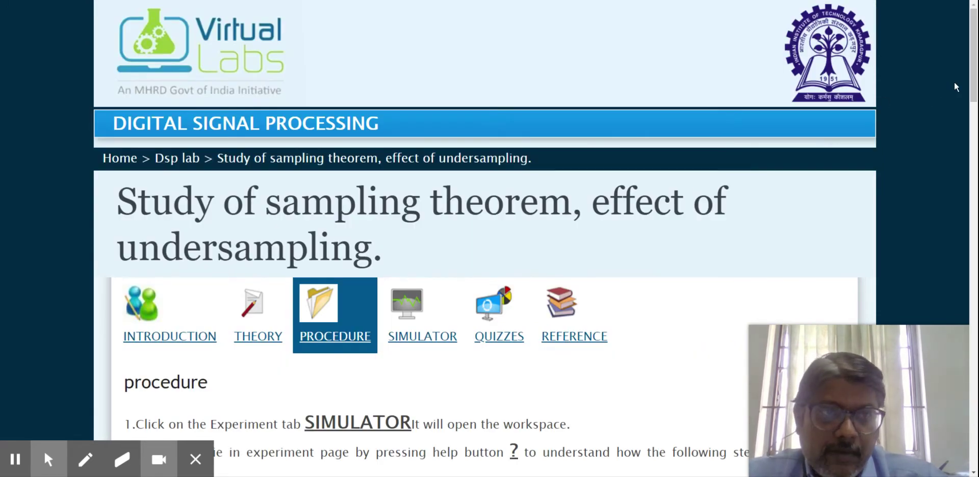
pyautogui.moveTo(974, 71); pyautogui.dragTo(977, 128)
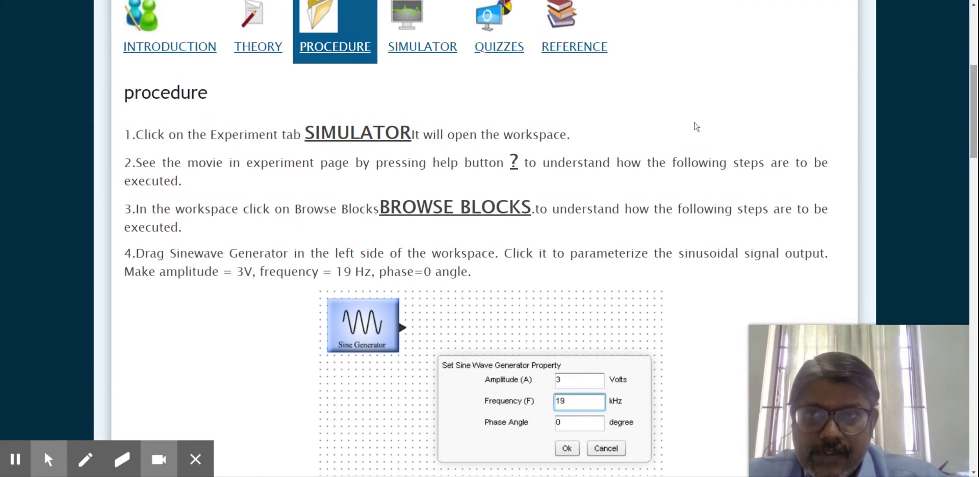
pyautogui.click(266, 61)
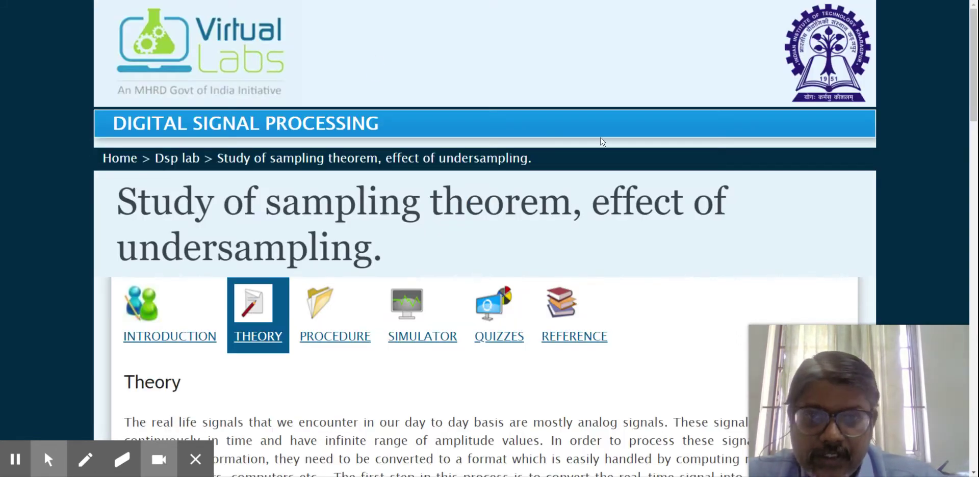
pyautogui.moveTo(974, 74); pyautogui.dragTo(974, 203)
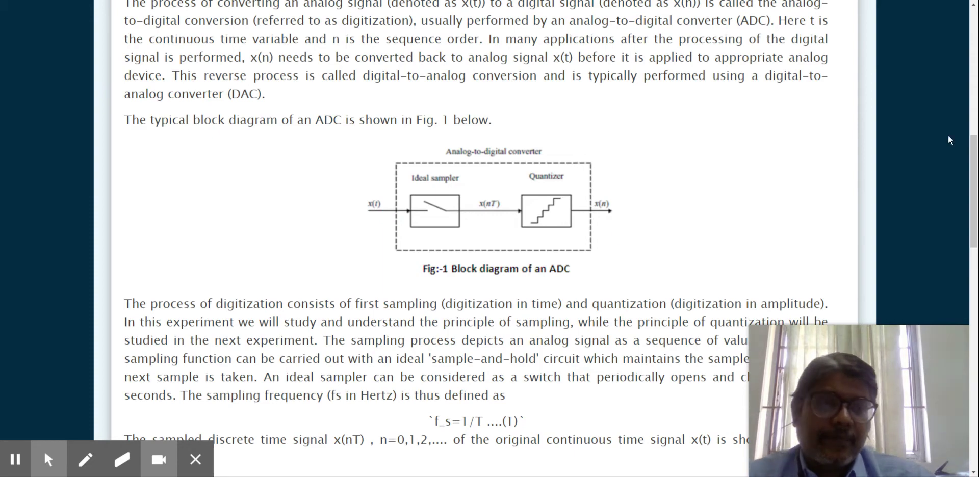
pyautogui.moveTo(970, 158); pyautogui.dragTo(975, 309)
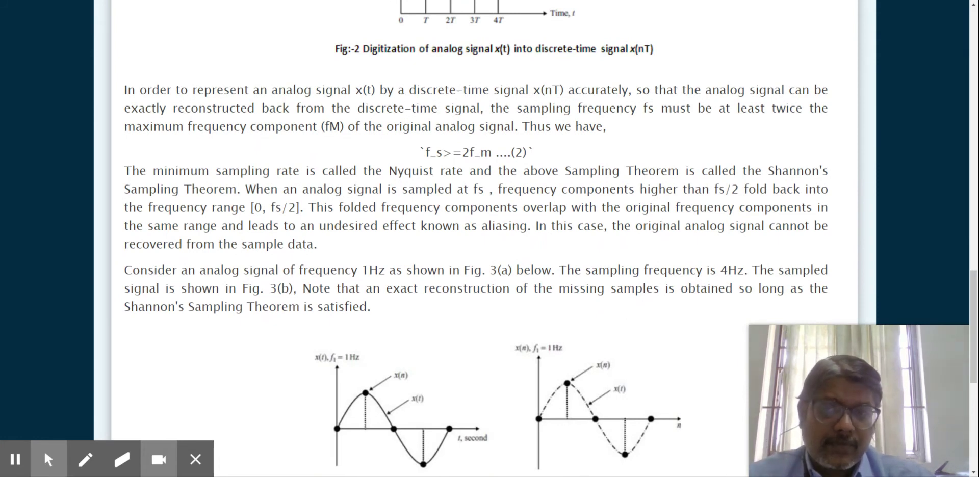
pyautogui.moveTo(11, 453)
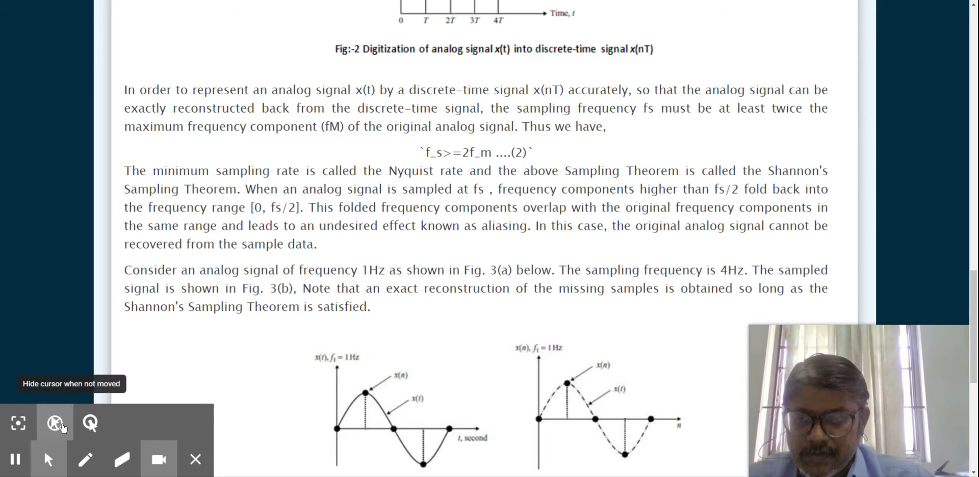
pyautogui.click(27, 427)
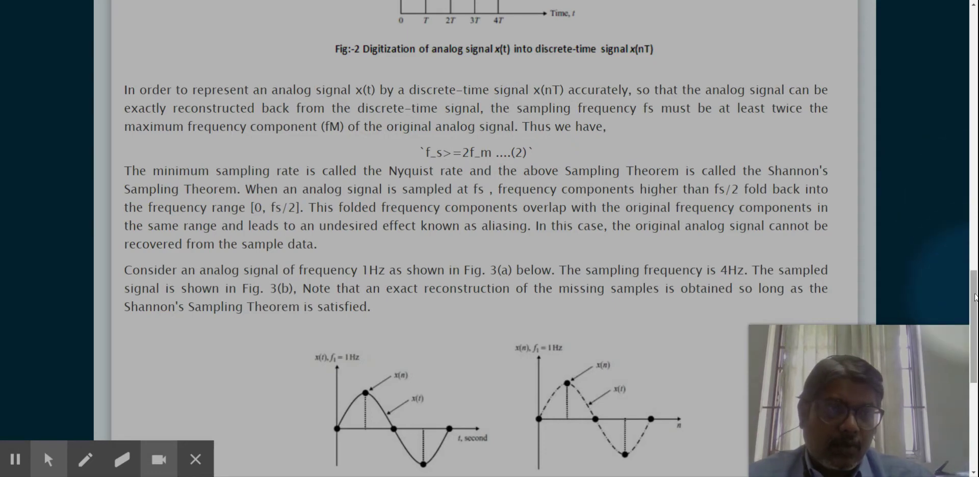
pyautogui.scroll(1, 975, 233)
pyautogui.scroll(15, 976, 233)
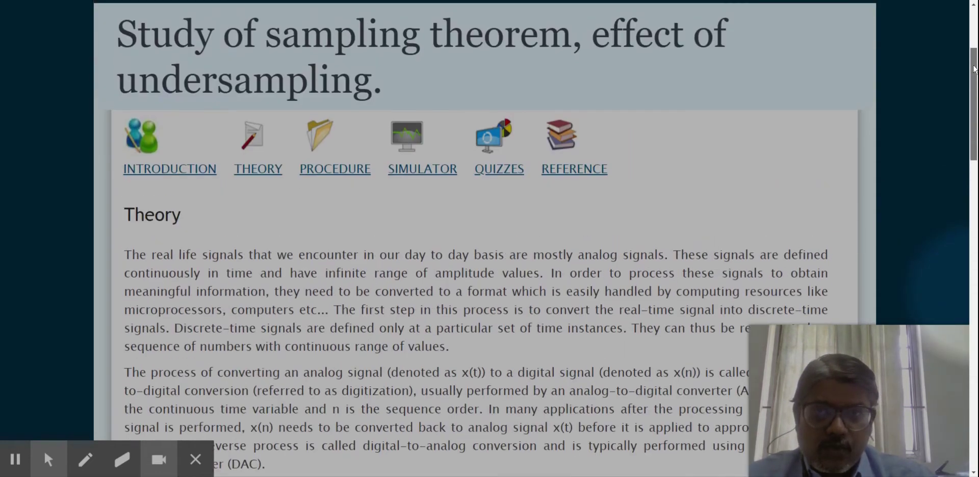
# Step: Reopen the Procedure page and scroll down through steps 1–11
pyautogui.click(349, 204)
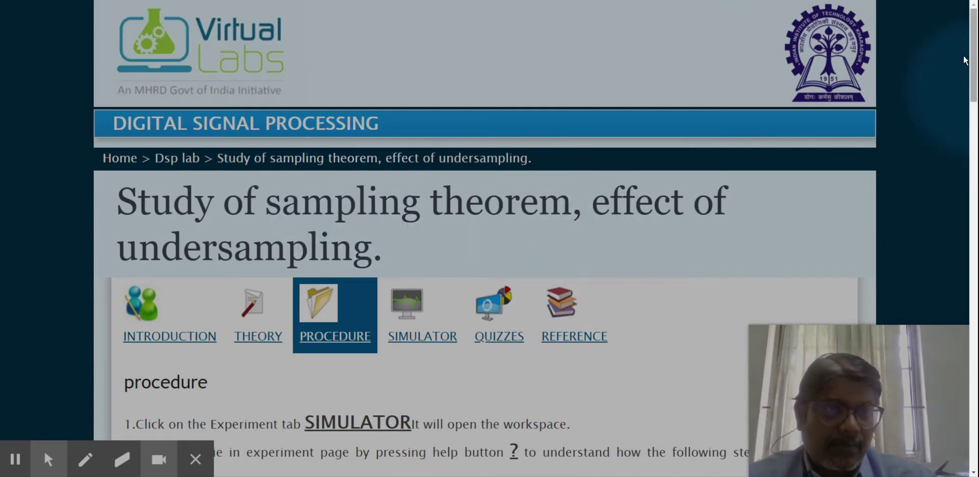
pyautogui.moveTo(972, 50); pyautogui.dragTo(974, 140)
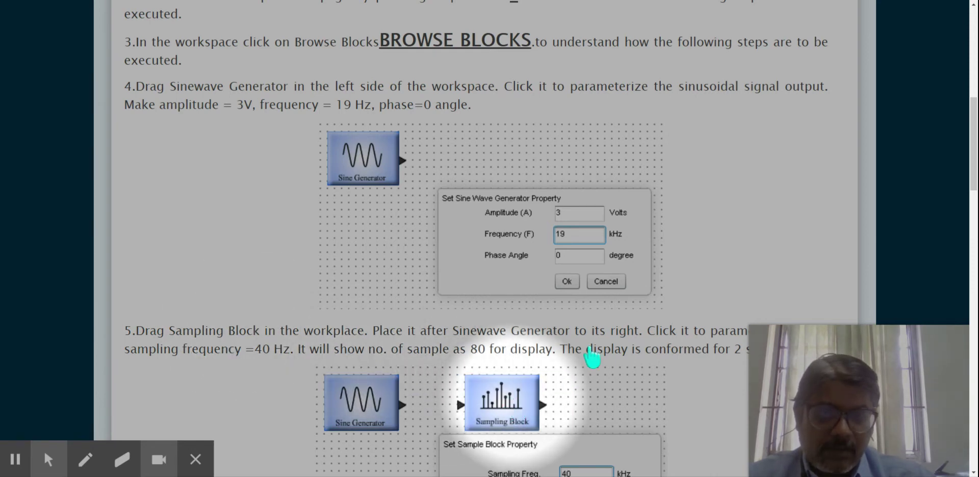
pyautogui.moveTo(975, 158); pyautogui.dragTo(975, 240)
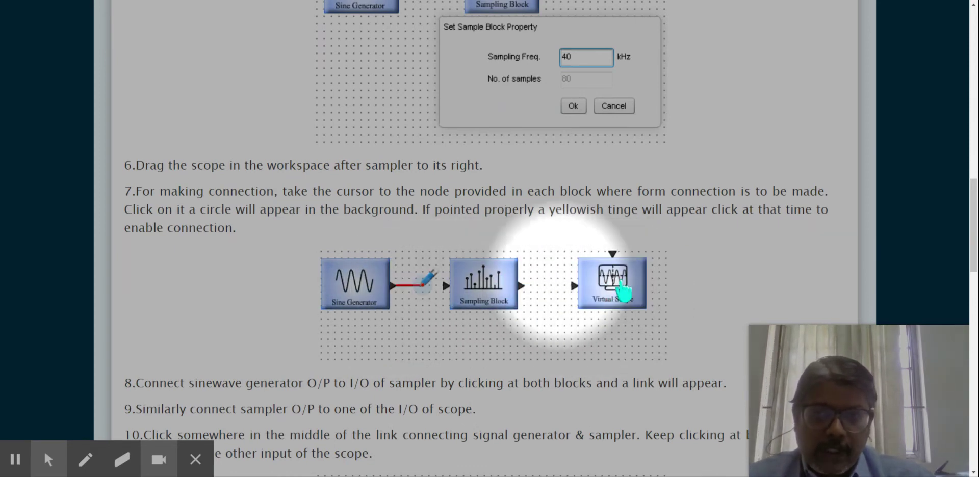
pyautogui.moveTo(974, 224); pyautogui.dragTo(974, 291)
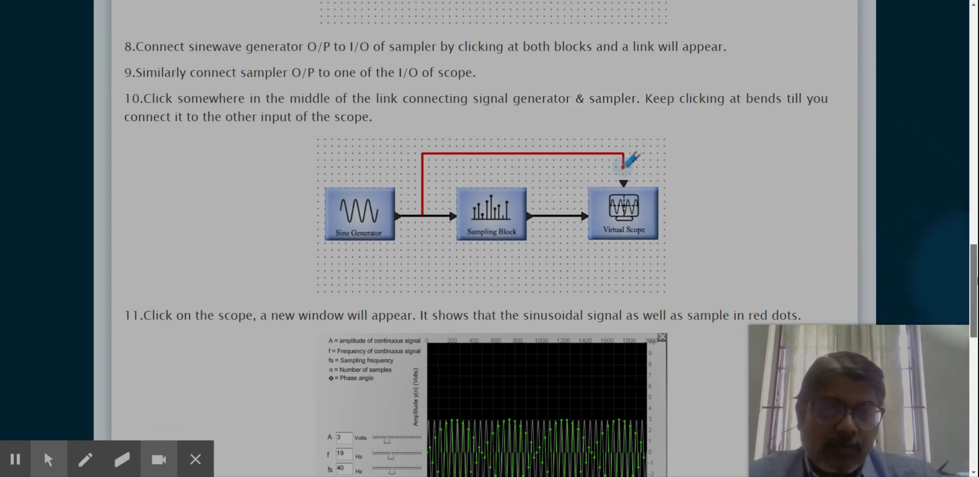
pyautogui.scroll(-1, 975, 278)
pyautogui.scroll(-2, 975, 291)
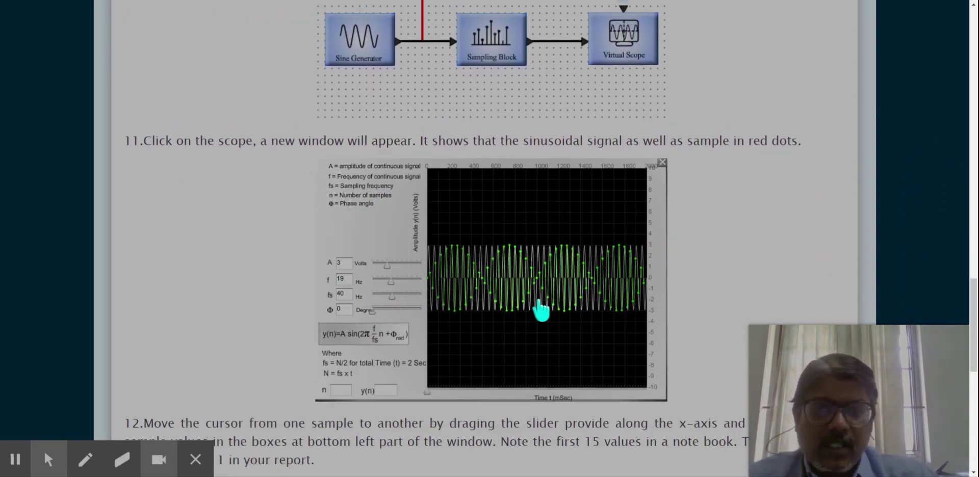
# Step: Scroll back to the top and switch to the Simulator section
pyautogui.scroll(1, 976, 287)
pyautogui.scroll(15, 975, 286)
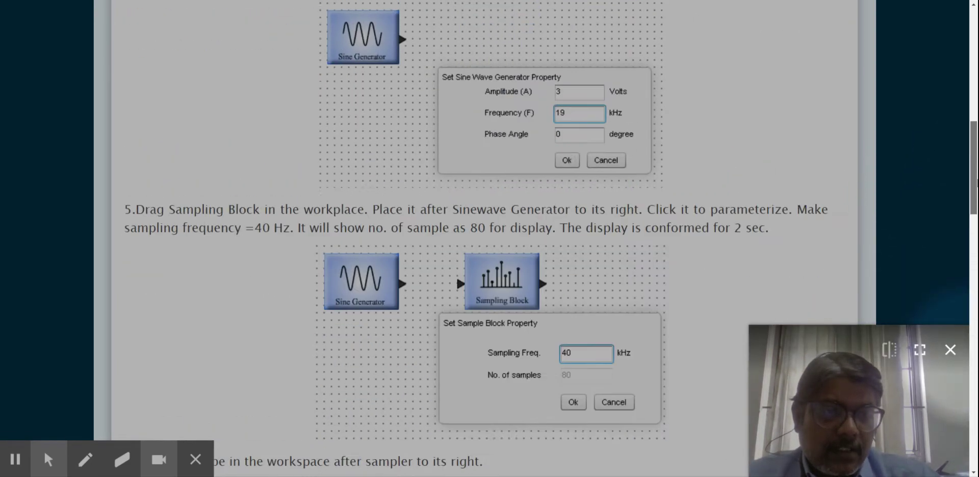
pyautogui.scroll(2, 975, 139)
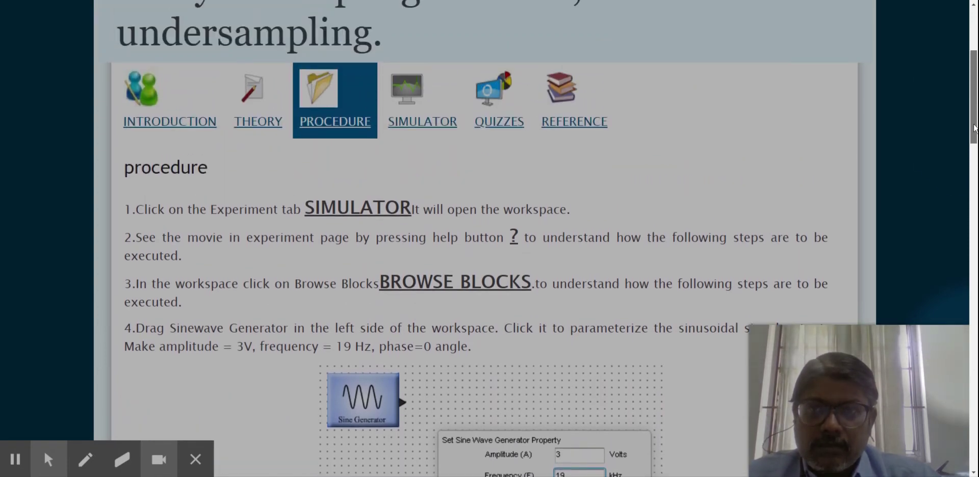
pyautogui.click(416, 128)
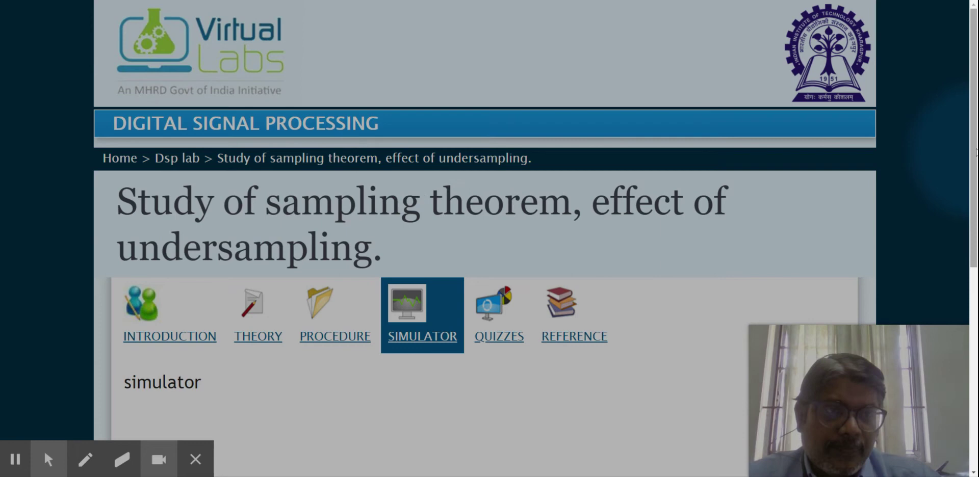
# Step: Reveal the block palette offering Sine Generator, Sampling Block and Virtual Scope blocks
pyautogui.scroll(-2, 974, 207)
pyautogui.moveTo(974, 208); pyautogui.dragTo(975, 293)
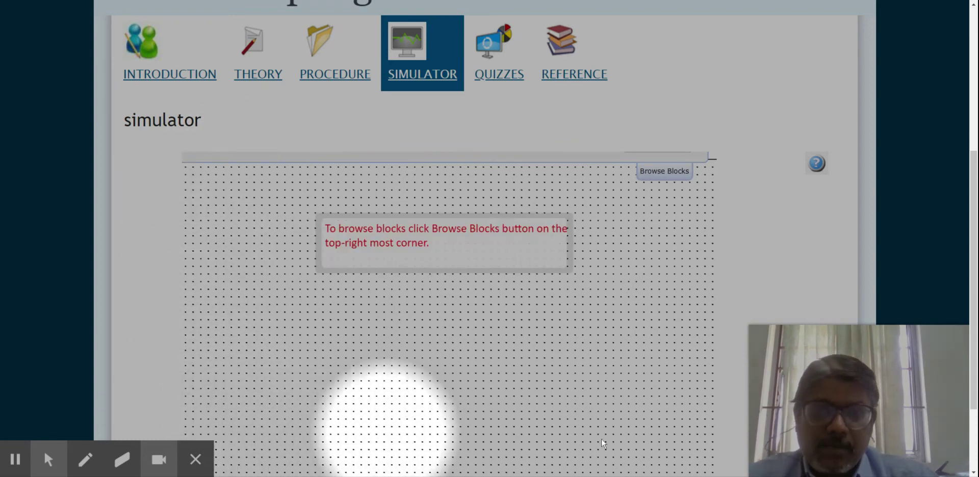
pyautogui.click(677, 176)
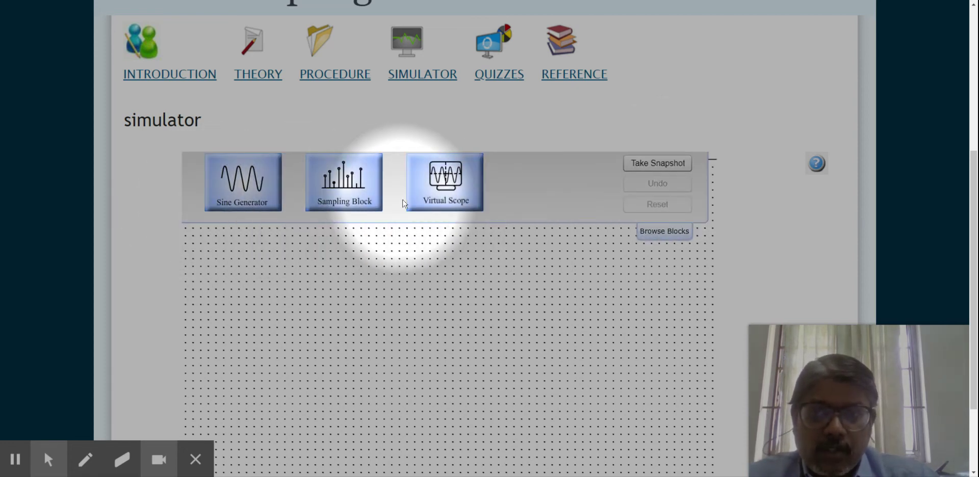
pyautogui.moveTo(457, 200)
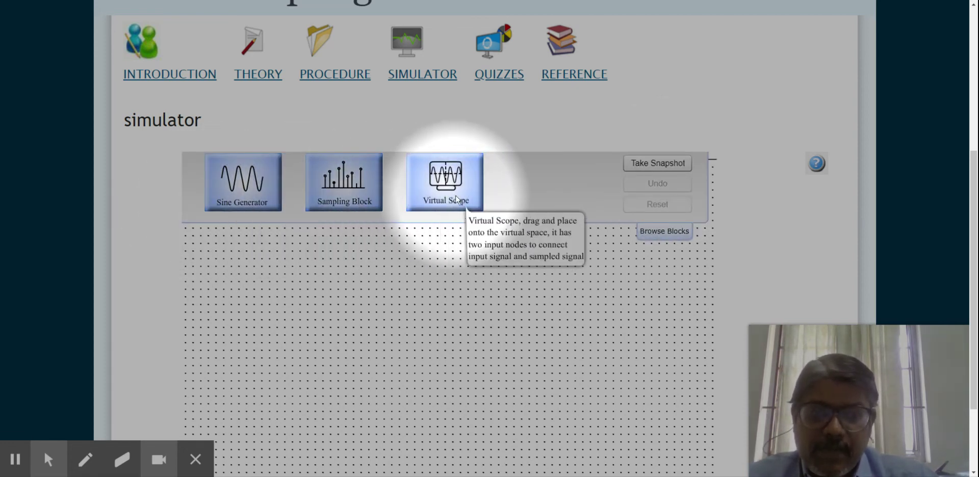
pyautogui.moveTo(253, 198)
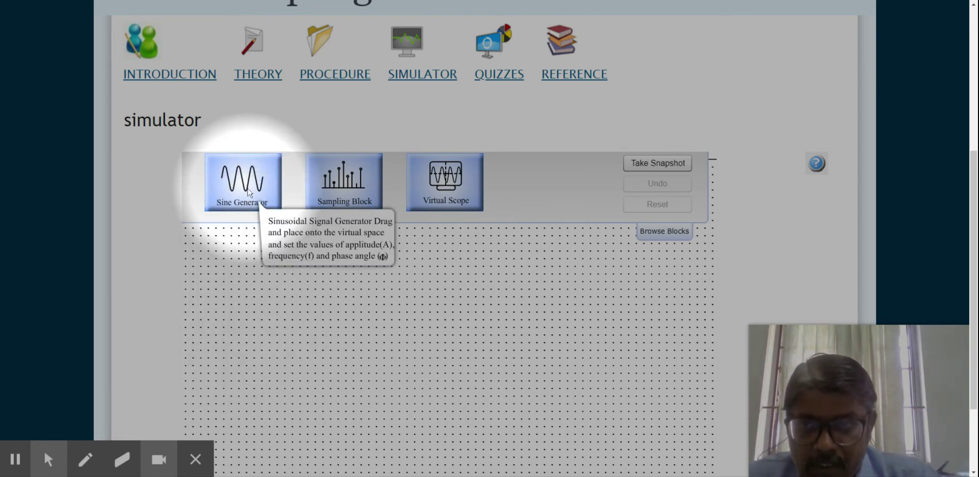
# Step: Place a Sine Generator on the canvas with amplitude 4 and frequency 2
pyautogui.moveTo(245, 187); pyautogui.dragTo(225, 349)
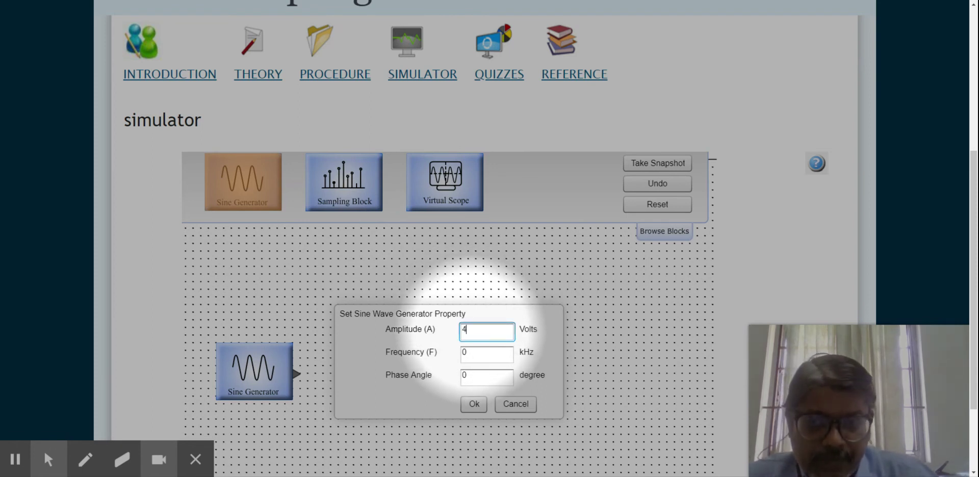
pyautogui.click(477, 351)
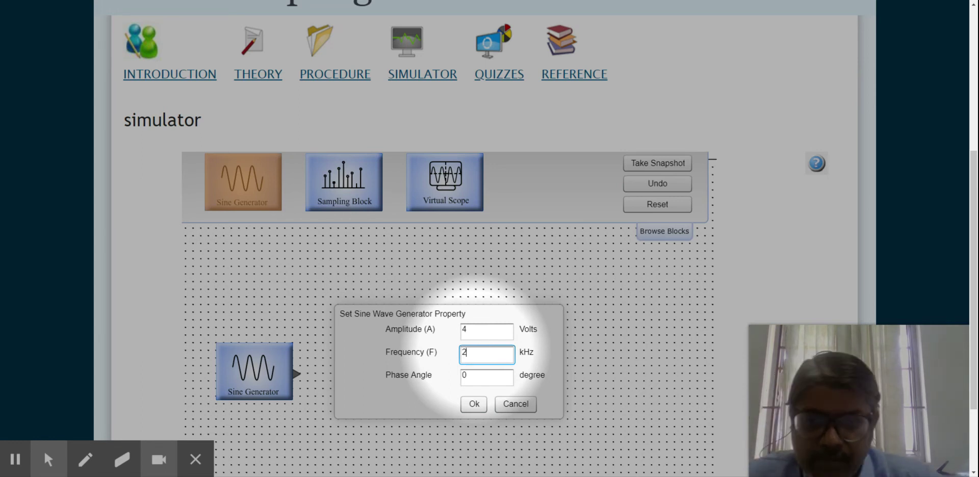
pyautogui.click(479, 409)
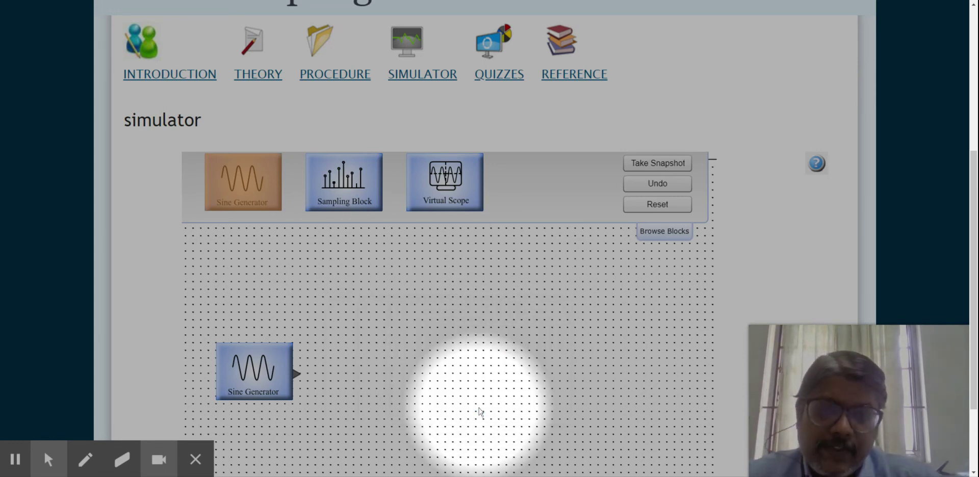
# Step: Add a Sampling Block at sampling frequency 4 and a Virtual Scope to its right
pyautogui.moveTo(348, 179); pyautogui.dragTo(403, 357)
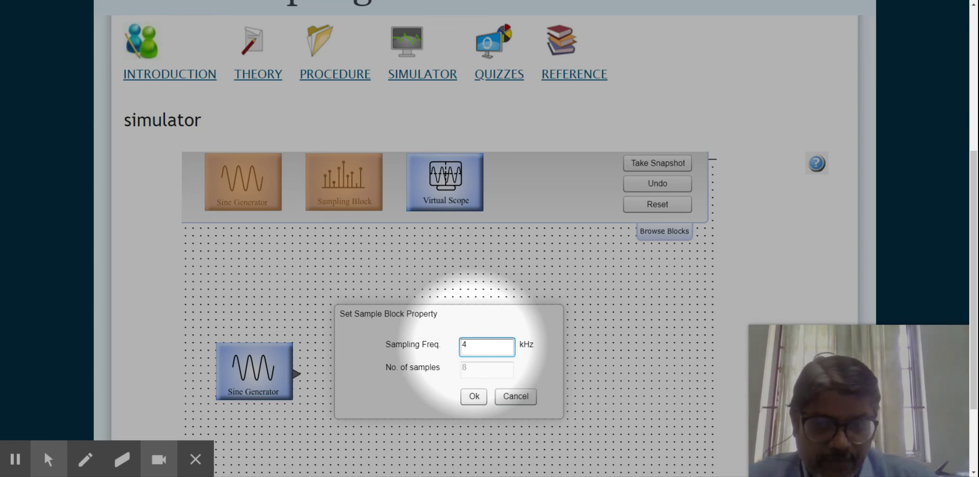
pyautogui.click(474, 397)
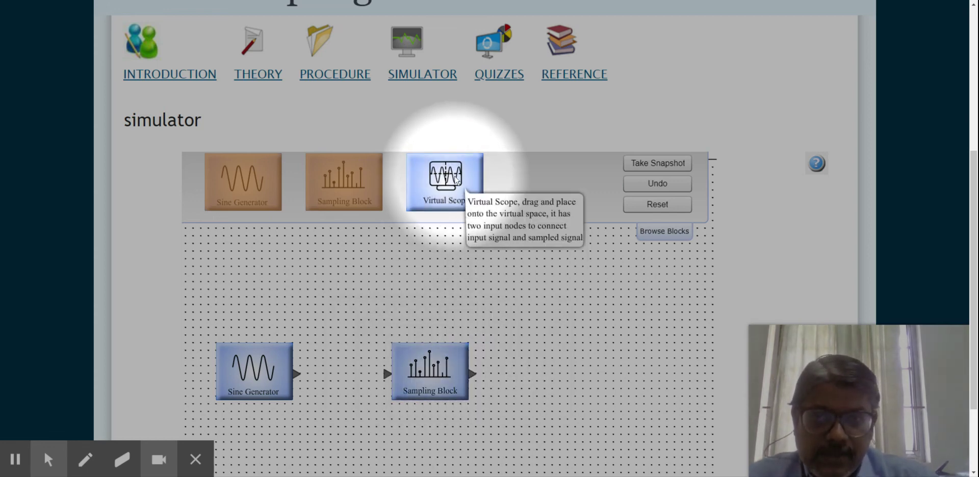
pyautogui.moveTo(455, 177); pyautogui.dragTo(455, 178)
pyautogui.moveTo(488, 246); pyautogui.dragTo(595, 357)
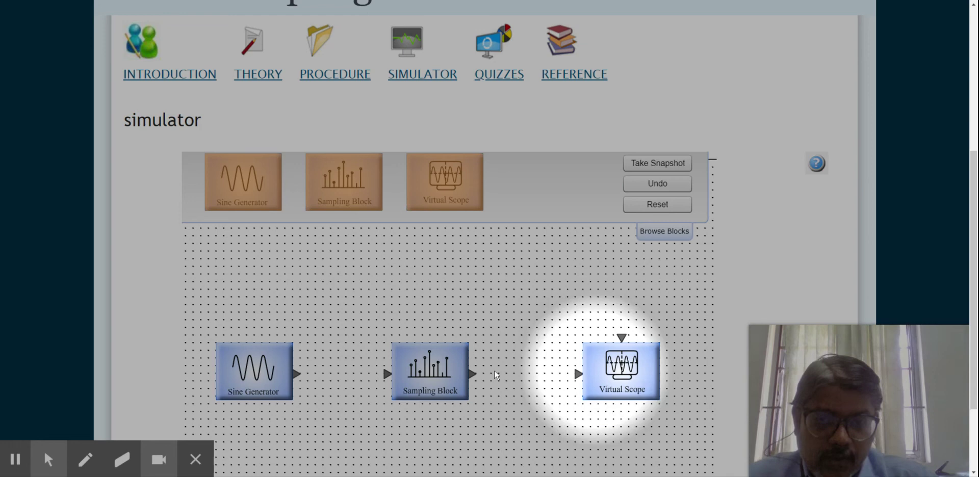
pyautogui.click(472, 373)
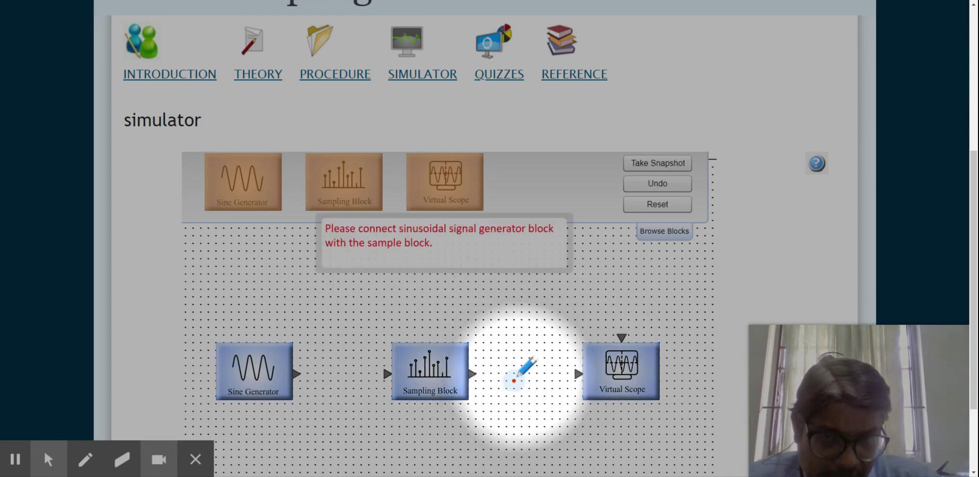
# Step: Connect the Sampling Block output to the Virtual Scope and the Sine Generator to the Sampling Block
pyautogui.click(560, 380)
pyautogui.click(580, 375)
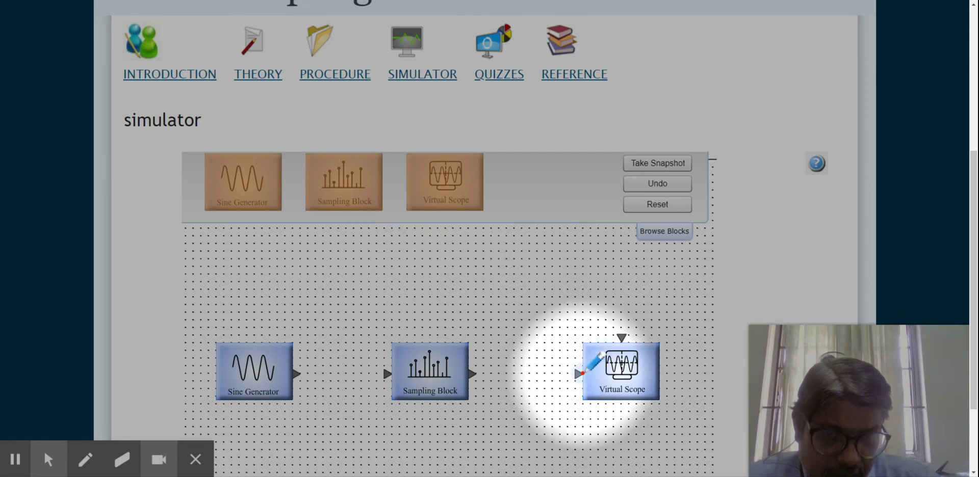
pyautogui.click(582, 373)
pyautogui.click(582, 374)
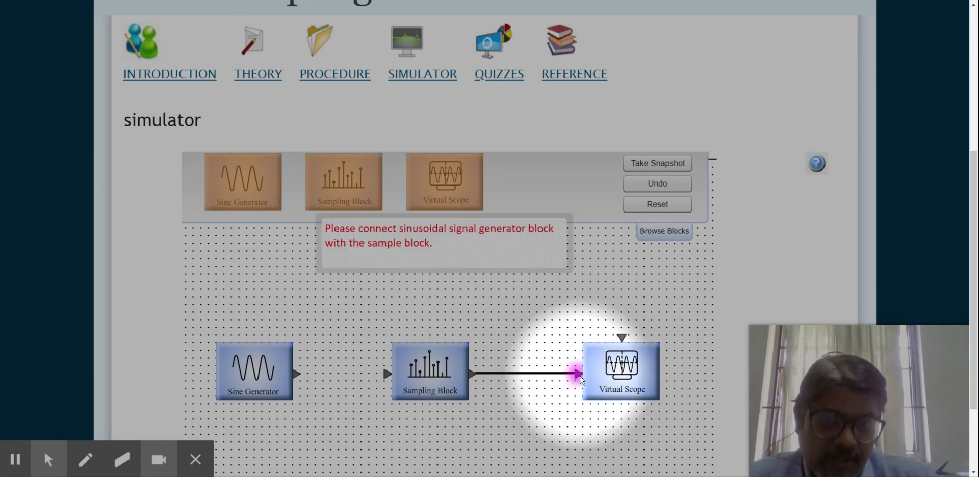
pyautogui.click(385, 373)
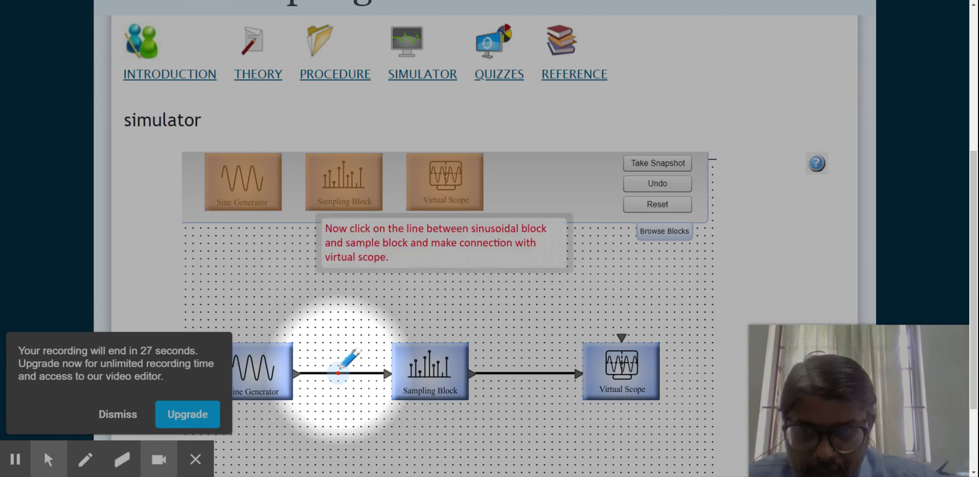
# Step: Branch the sine signal line over to the scope's top input
pyautogui.click(338, 305)
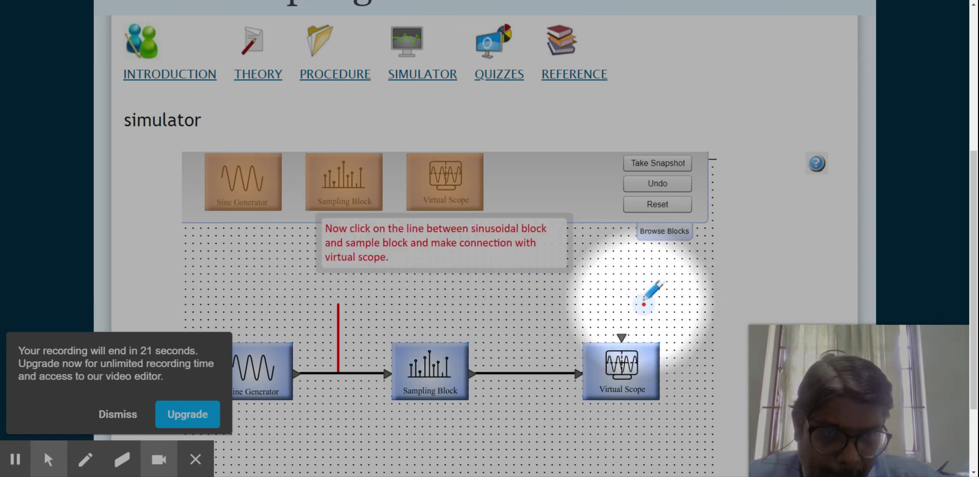
pyautogui.click(620, 305)
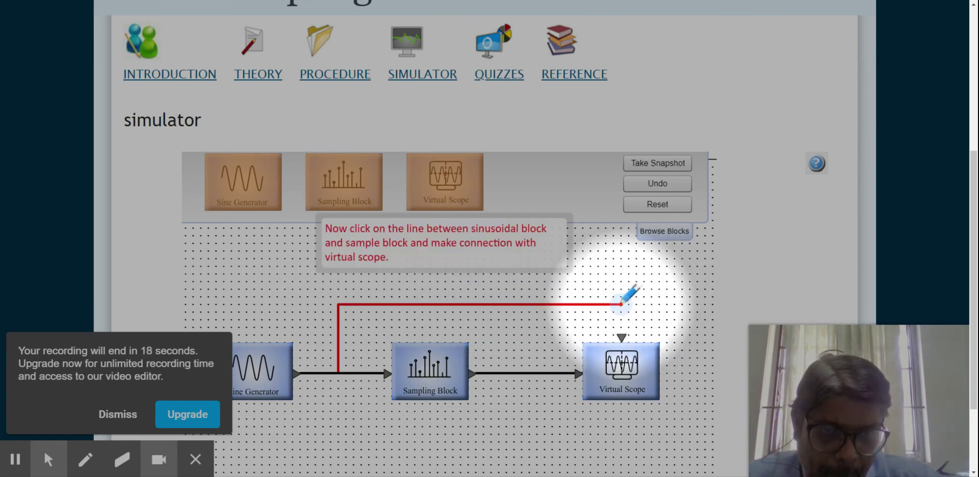
pyautogui.click(621, 336)
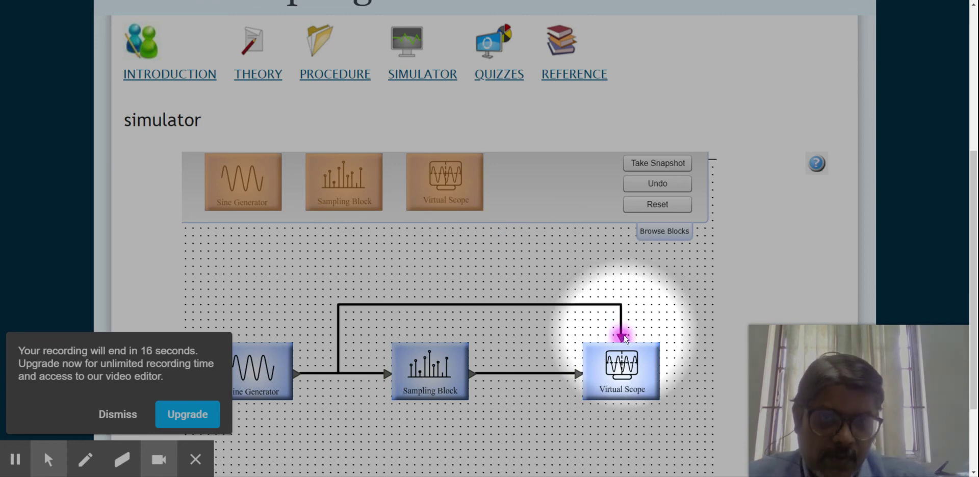
# Step: Open the Virtual Scope plot showing the 4 V sine with green sample points at fs 4 Hz
pyautogui.click(624, 376)
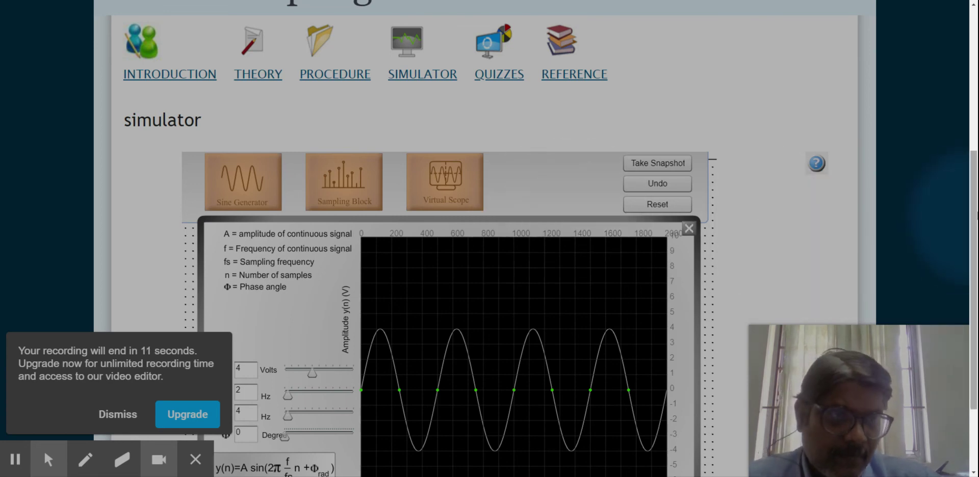
pyautogui.scroll(-2, 976, 214)
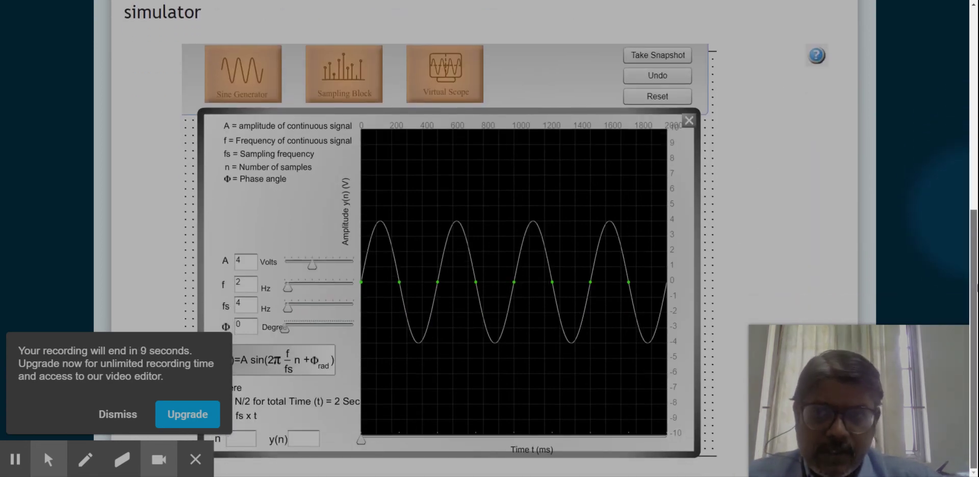